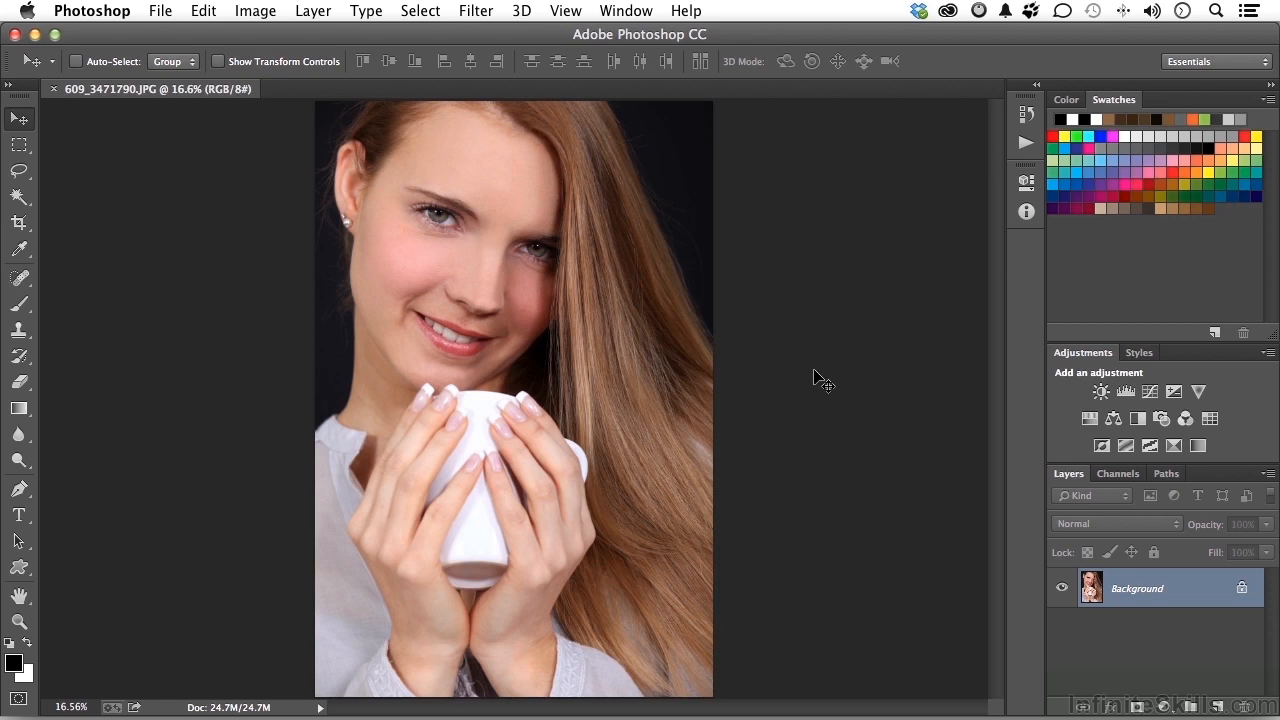
# Start a Field Blur on the photo and move its default pin slightly, placing it at the rim of the mug.
pyautogui.click(478, 11)
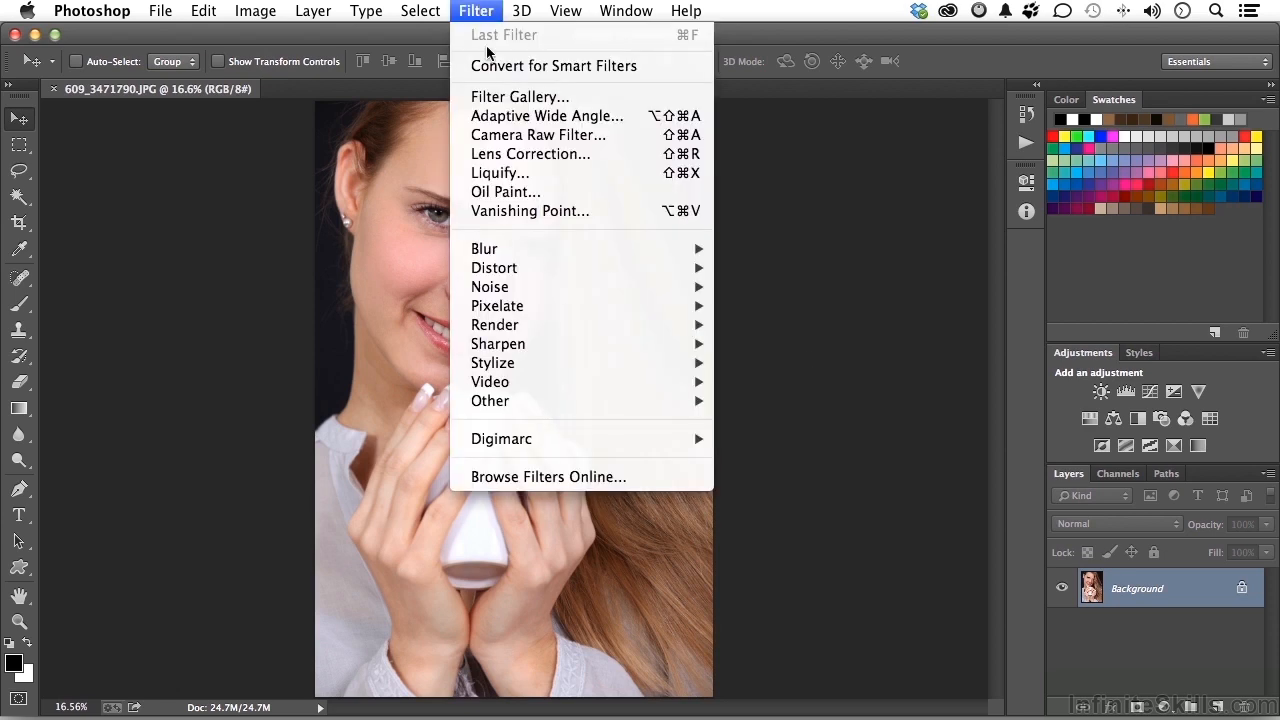
pyautogui.moveTo(513, 252)
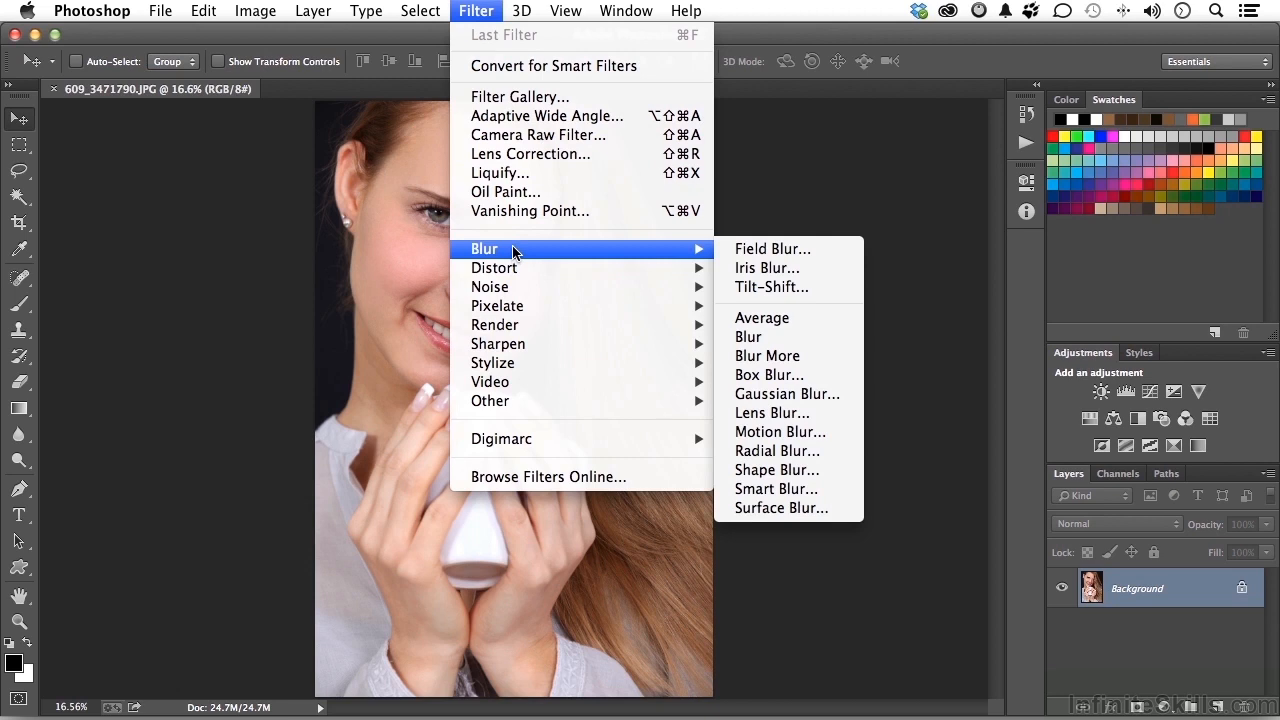
pyautogui.click(789, 252)
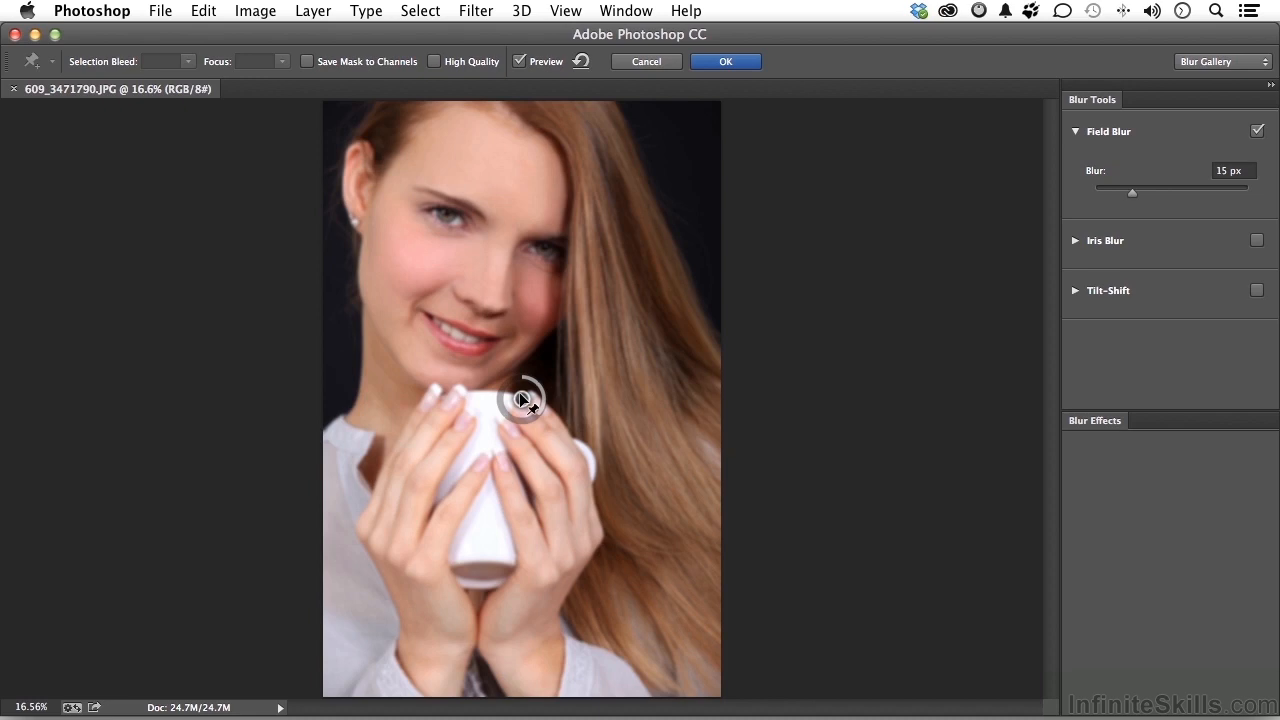
pyautogui.moveTo(522, 400); pyautogui.dragTo(510, 372)
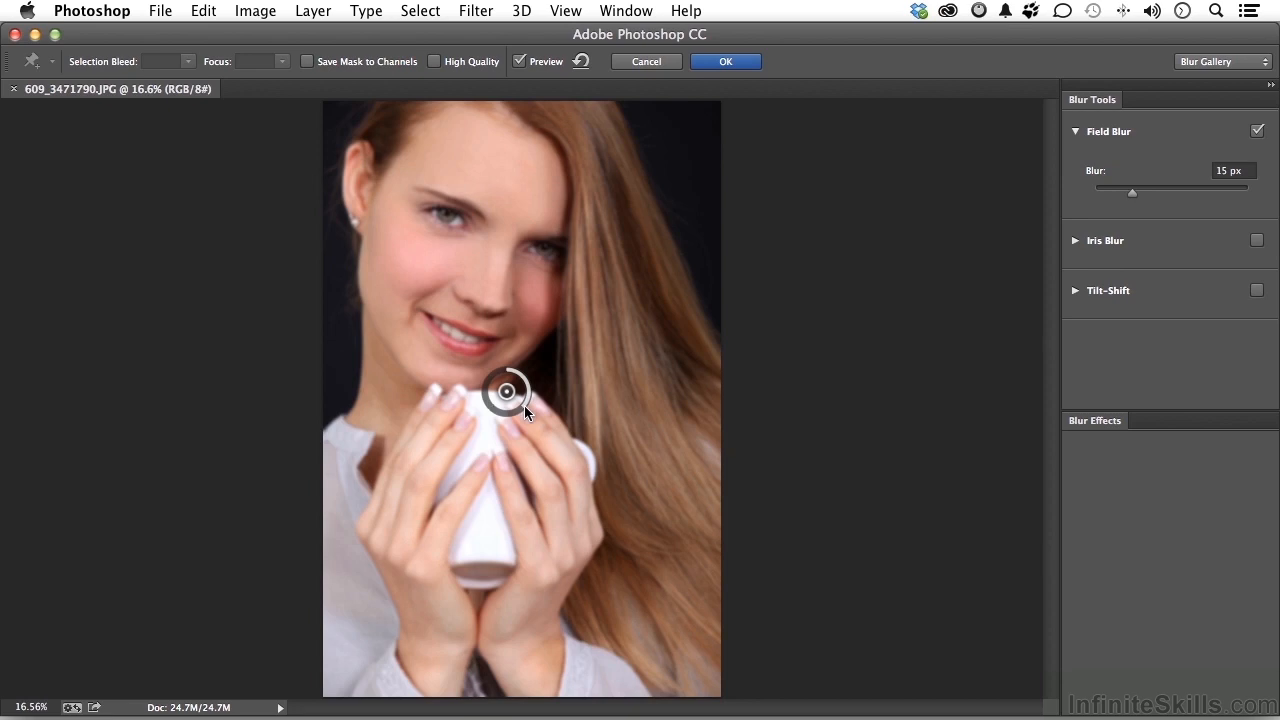
pyautogui.moveTo(524, 405)
pyautogui.mouseDown()
pyautogui.moveTo(521, 377)
pyautogui.moveTo(521, 406)
pyautogui.moveTo(481, 403)
pyautogui.moveTo(510, 412)
pyautogui.moveTo(525, 397)
pyautogui.mouseUp()
# Try stronger blur values of 17 px and 25 px on the pin at the mug's rim.
pyautogui.moveTo(1129, 194)
pyautogui.mouseDown()
pyautogui.moveTo(1109, 199)
pyautogui.moveTo(1136, 199)
pyautogui.mouseUp()
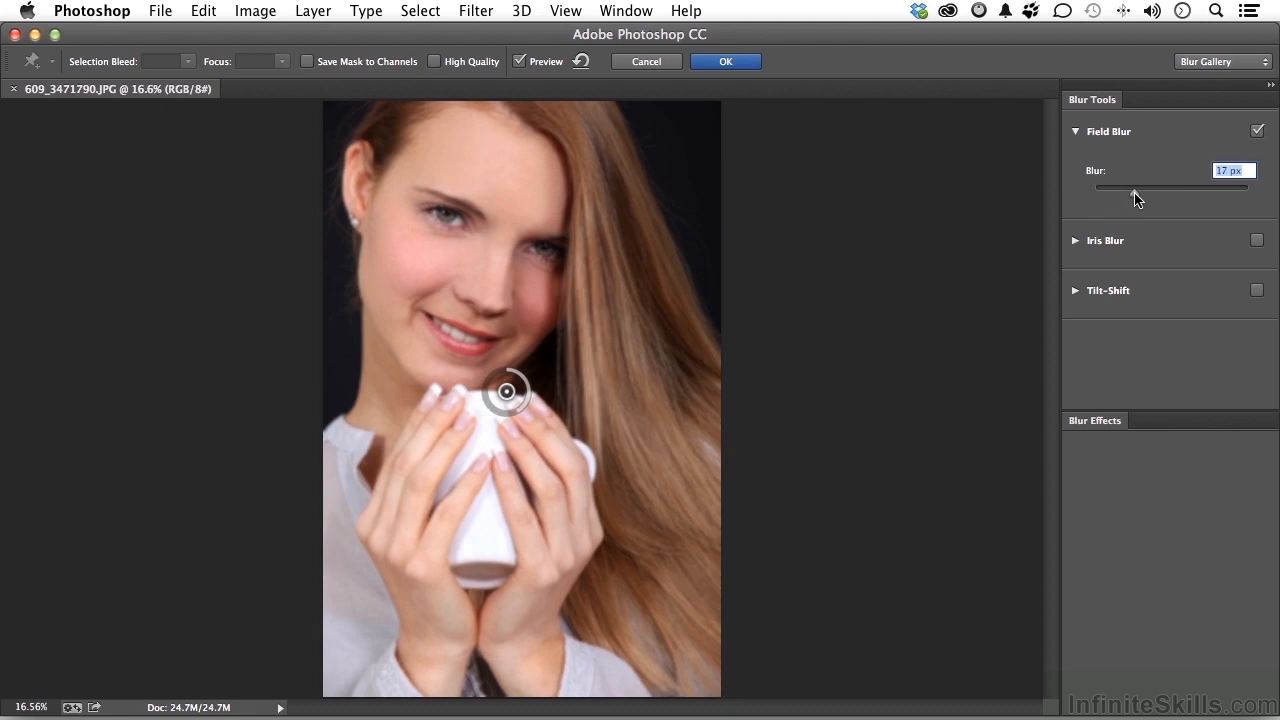
pyautogui.click(1234, 170)
pyautogui.press('Return')
pyautogui.press('Up')
pyautogui.press('Up')
pyautogui.press('Up')
pyautogui.press('Down')
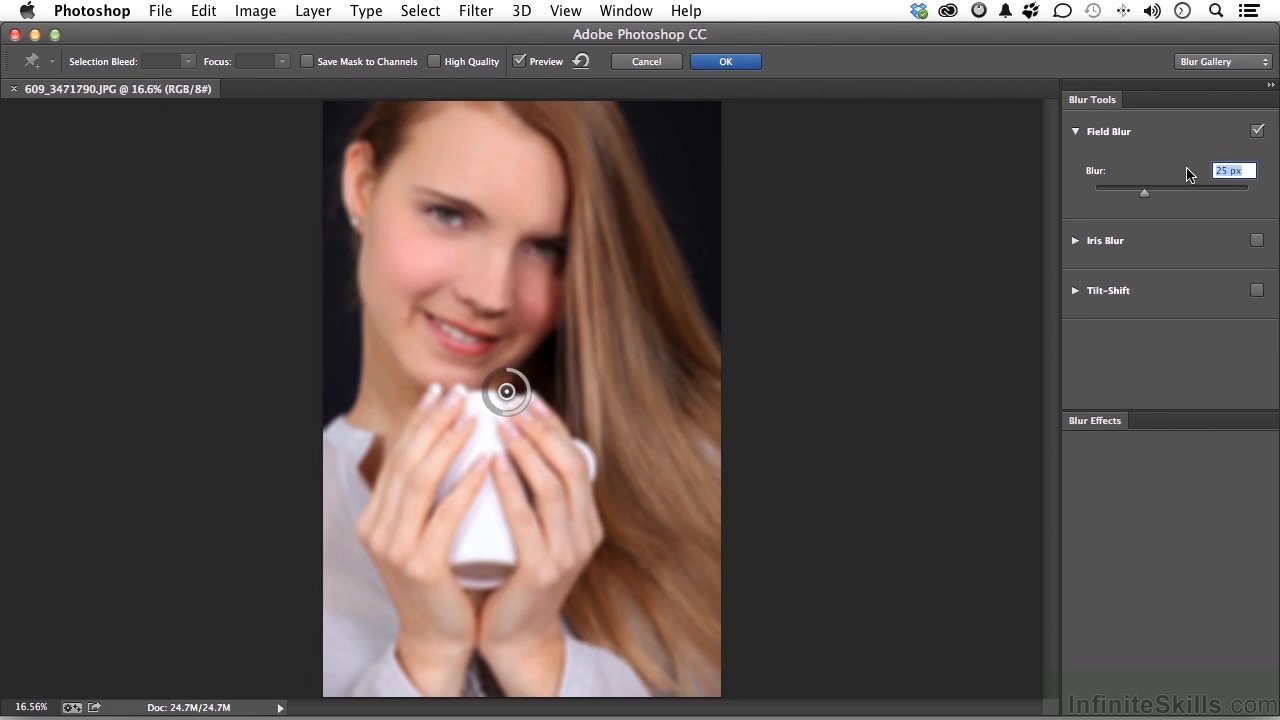
# Set the first pin's blur to 0 px and move it down to the middle of the mug between the hands.
pyautogui.hotkey('shift', 'Up')
pyautogui.hotkey('shift', 'Down')
pyautogui.hotkey('shift', 'Down')
pyautogui.hotkey('shift', 'Down')
pyautogui.hotkey('shift', 'Down')
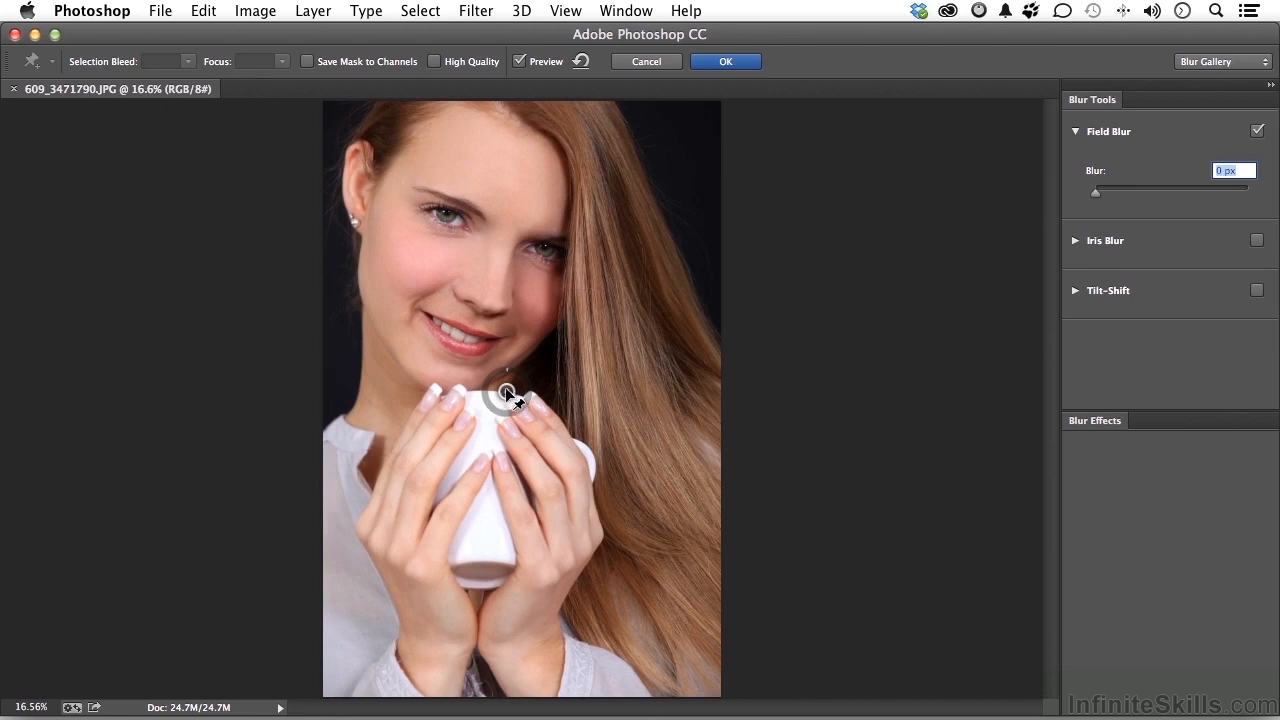
pyautogui.moveTo(505, 390); pyautogui.dragTo(503, 411)
pyautogui.moveTo(494, 460); pyautogui.dragTo(490, 481)
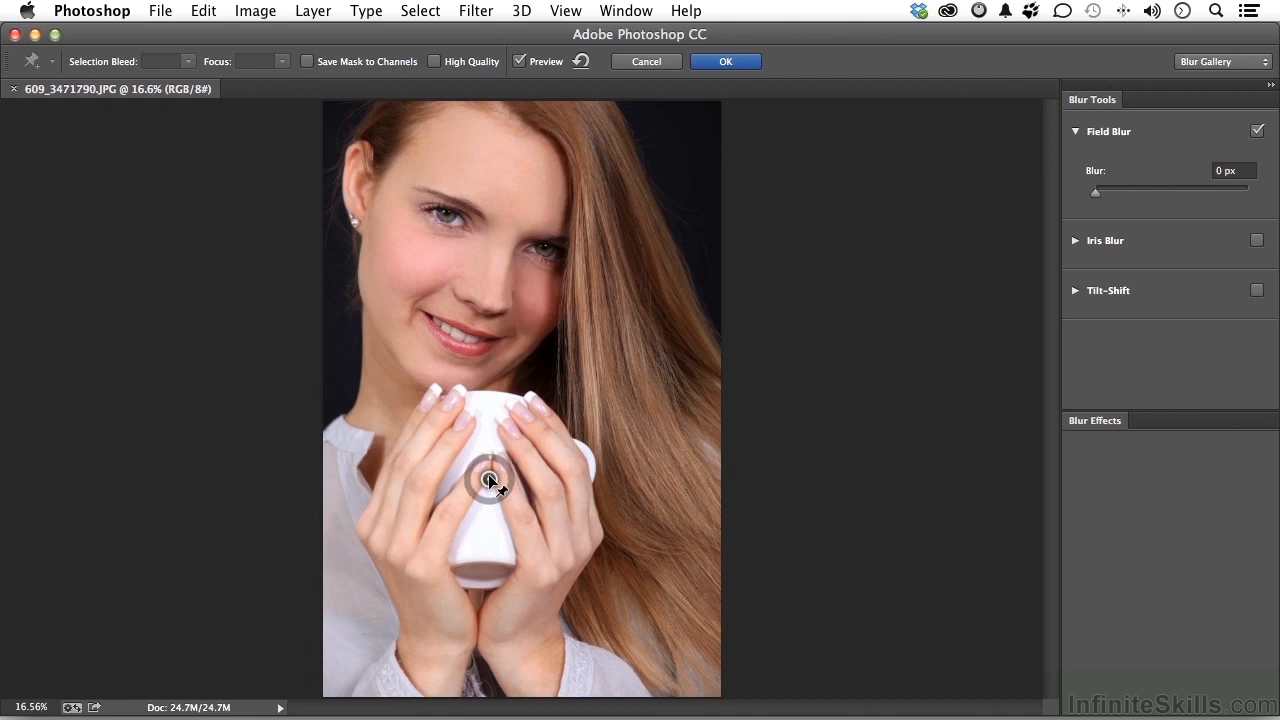
# Add a second pin on the face between the eyes and set its blur to 0 px.
pyautogui.click(490, 243)
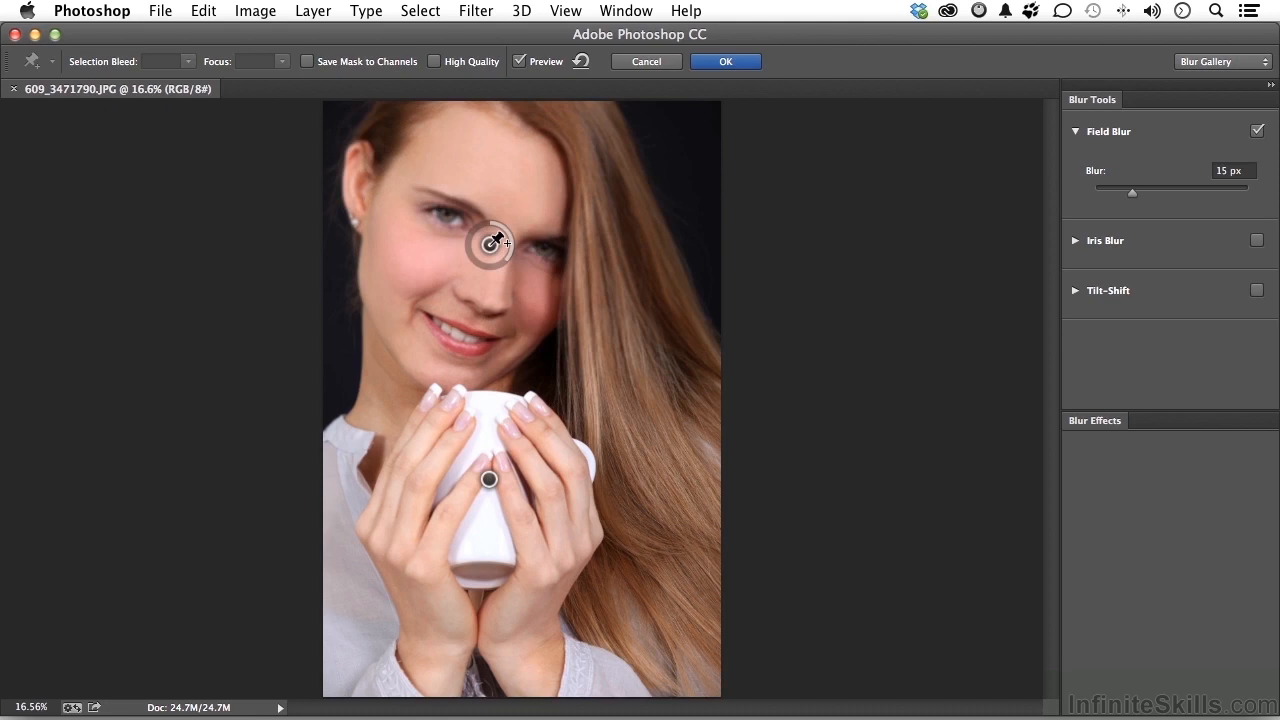
pyautogui.moveTo(1134, 200); pyautogui.dragTo(1088, 199)
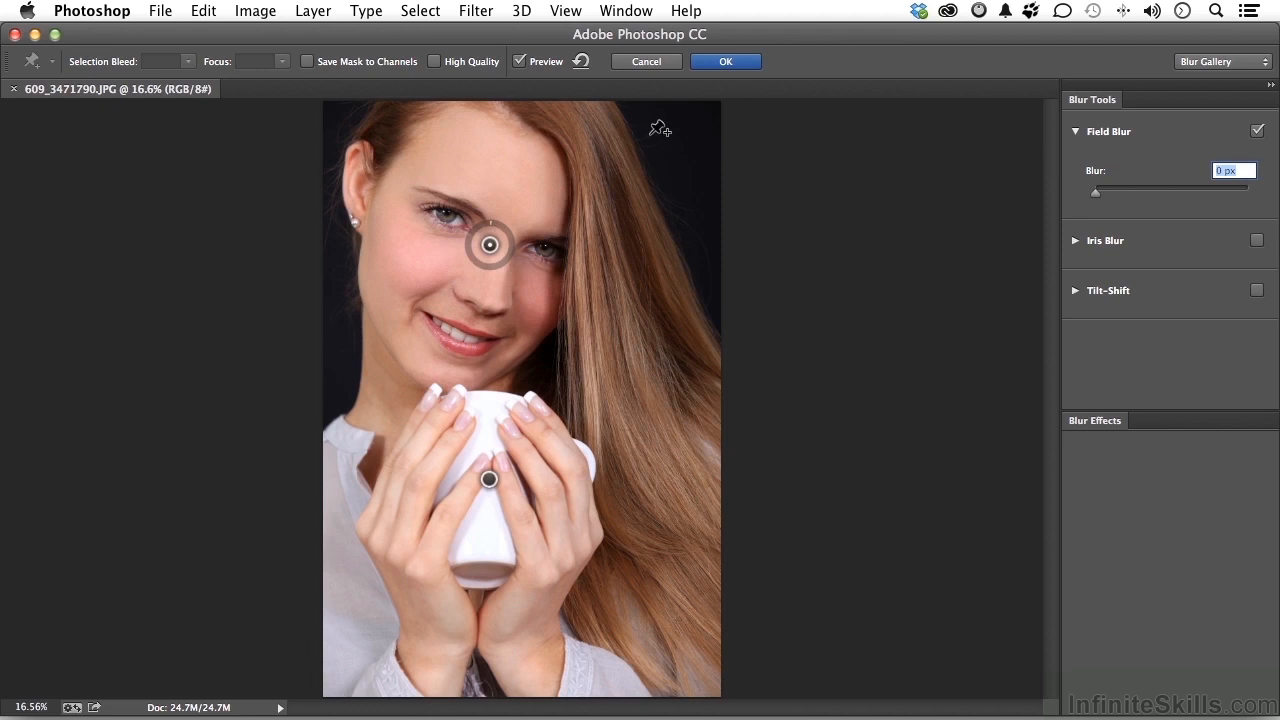
# Add four more blur pins: on the upper hair, the lower hair, the shirt near the bottom edge, and the ear.
pyautogui.click(634, 224)
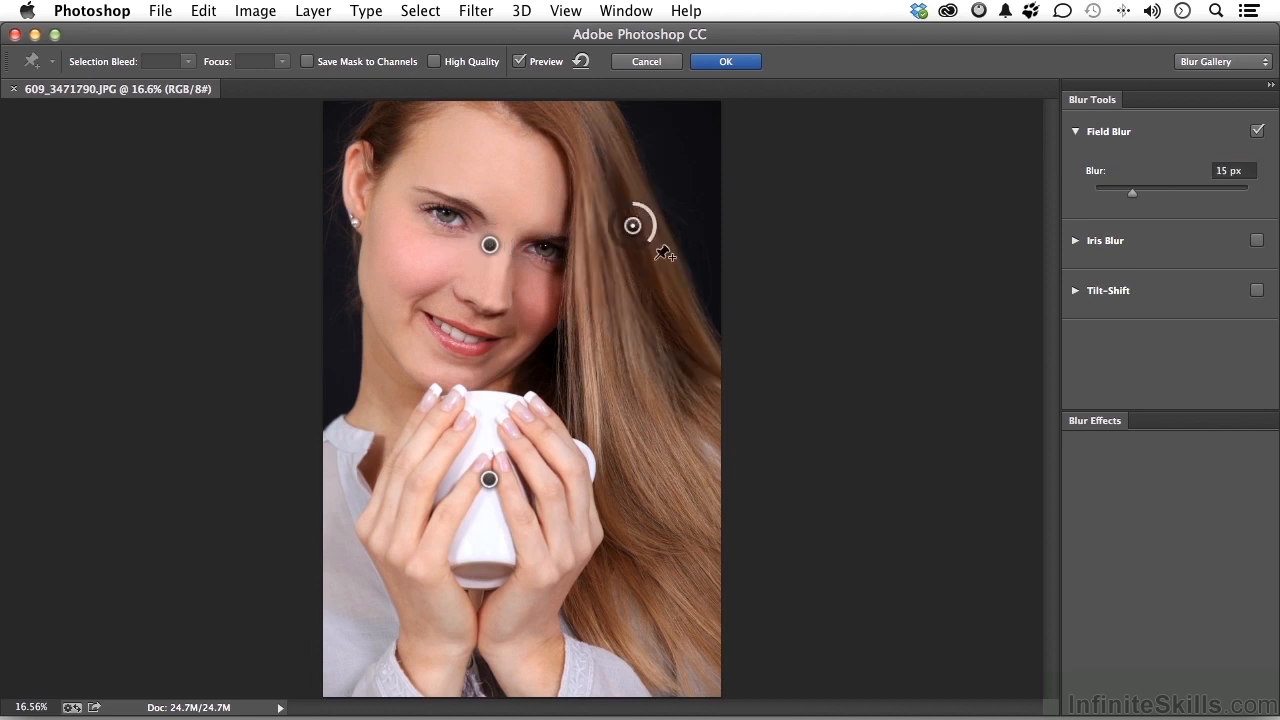
pyautogui.click(663, 543)
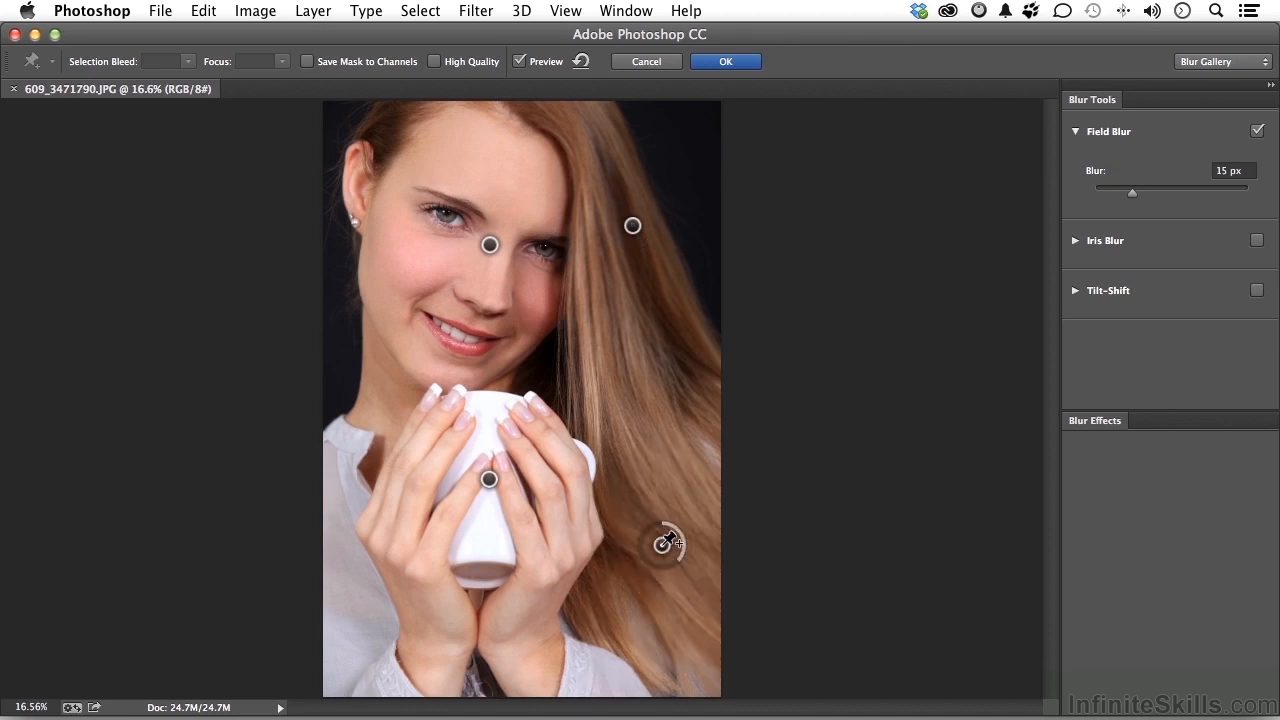
pyautogui.click(377, 660)
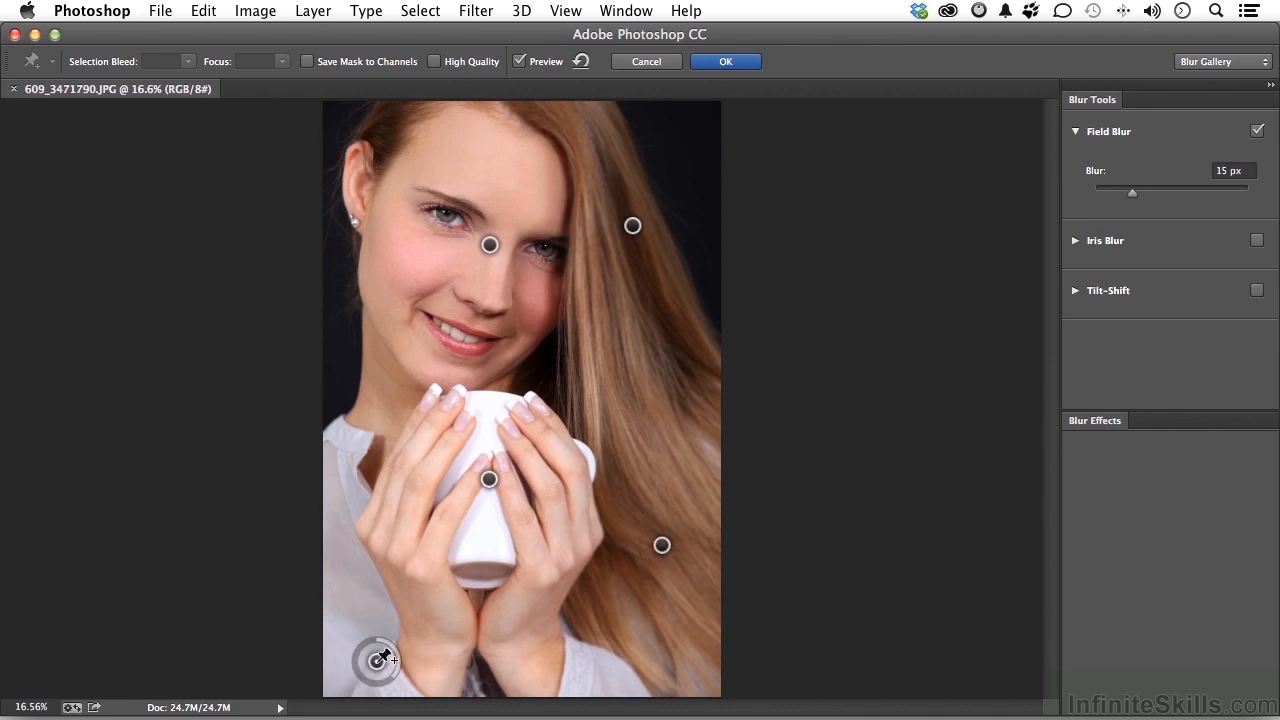
pyautogui.click(359, 160)
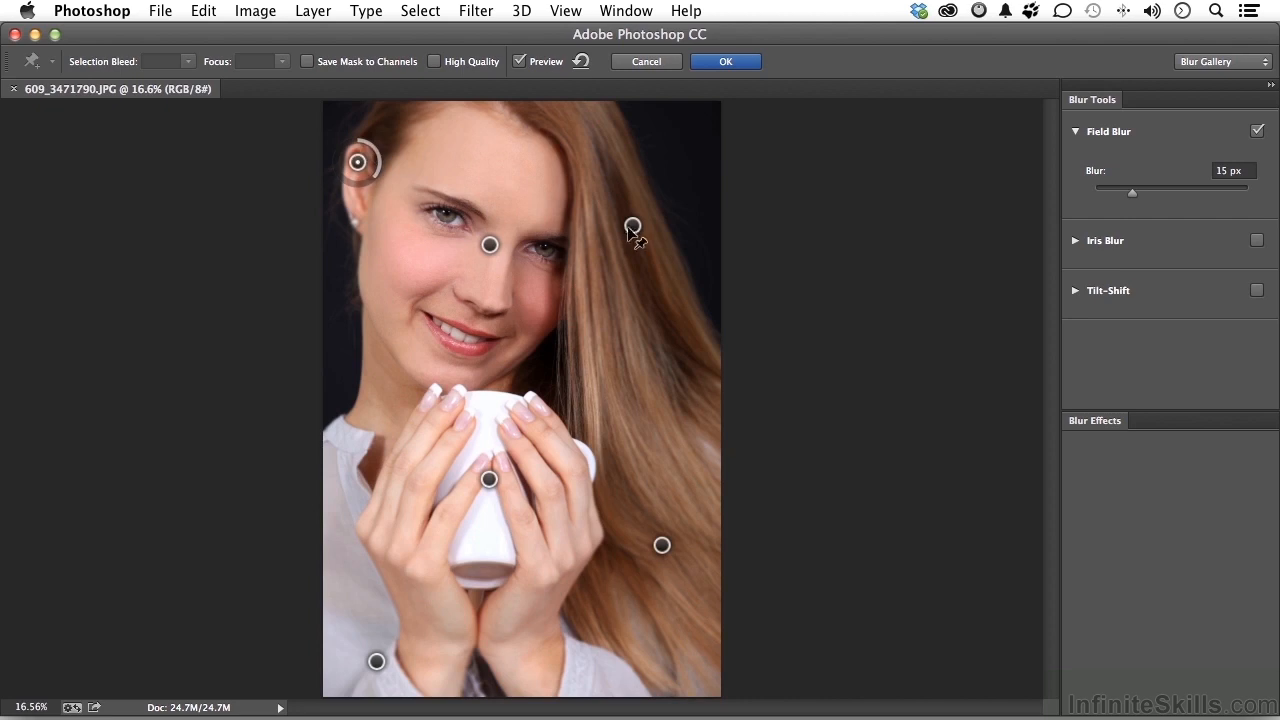
# Increase the blur of the upper hair pin to 36 px and of the lower hair pin to 31 px.
pyautogui.click(633, 227)
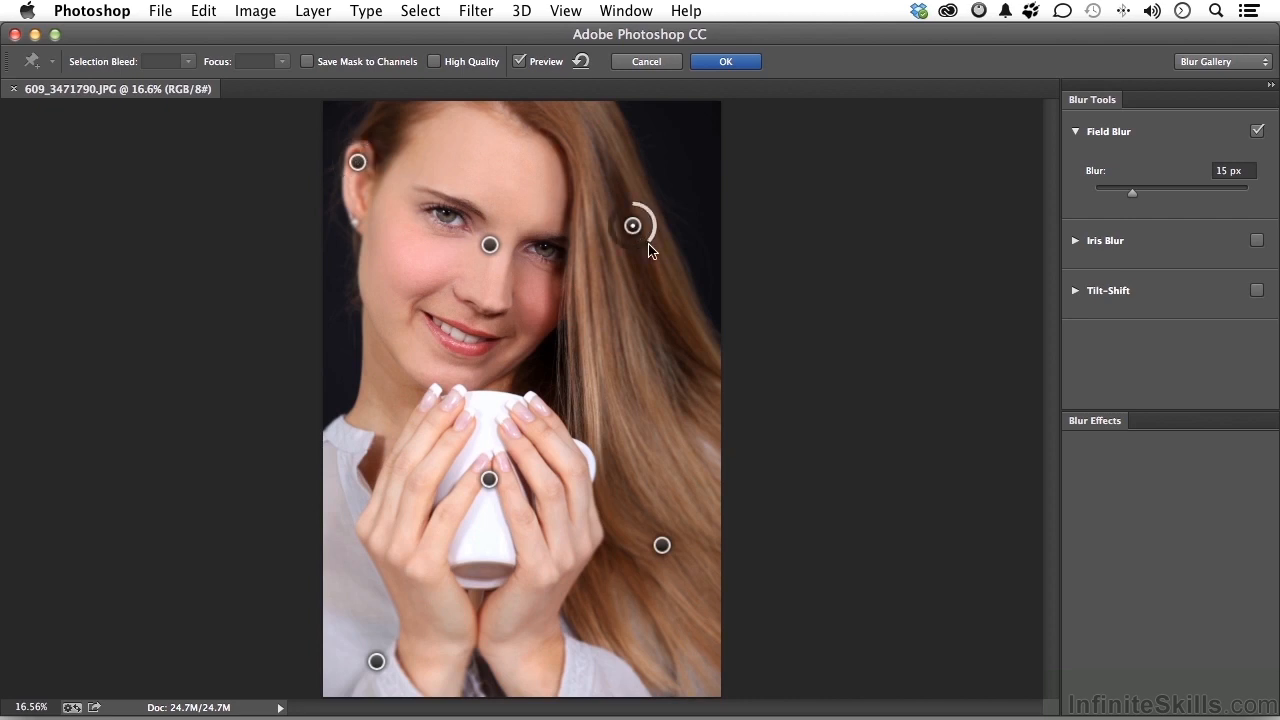
pyautogui.moveTo(650, 249); pyautogui.dragTo(621, 252)
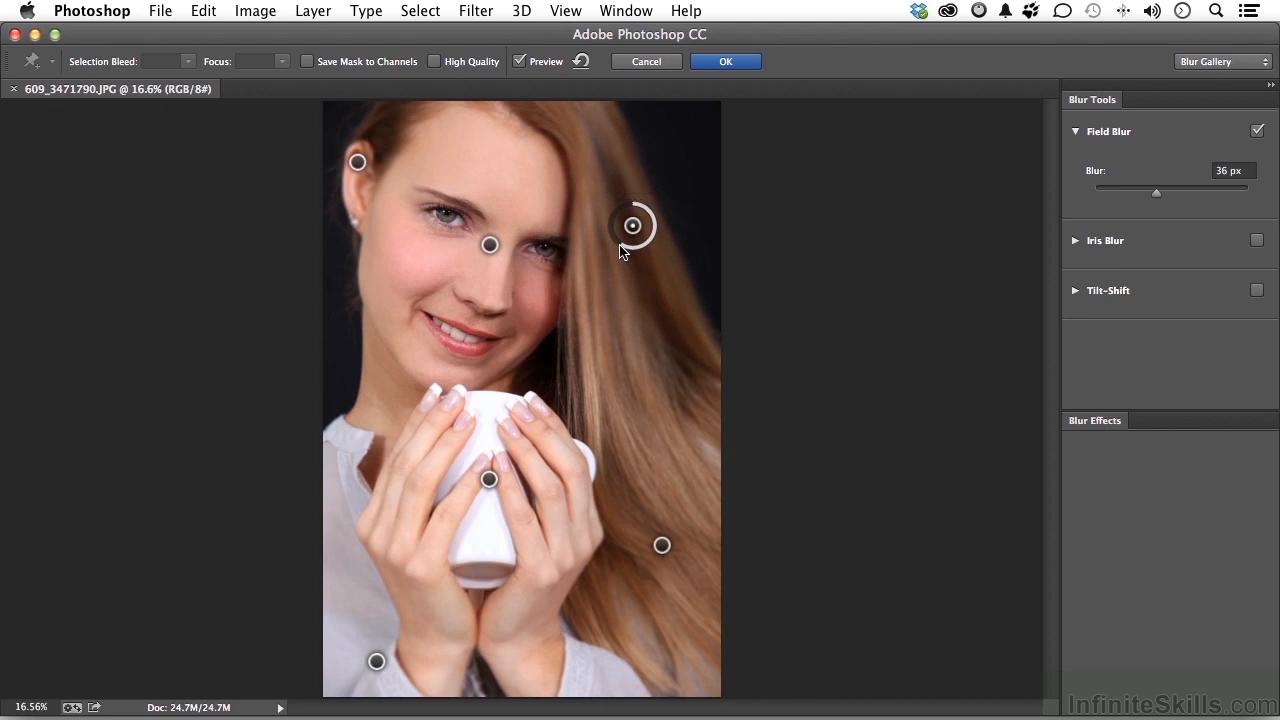
pyautogui.click(663, 549)
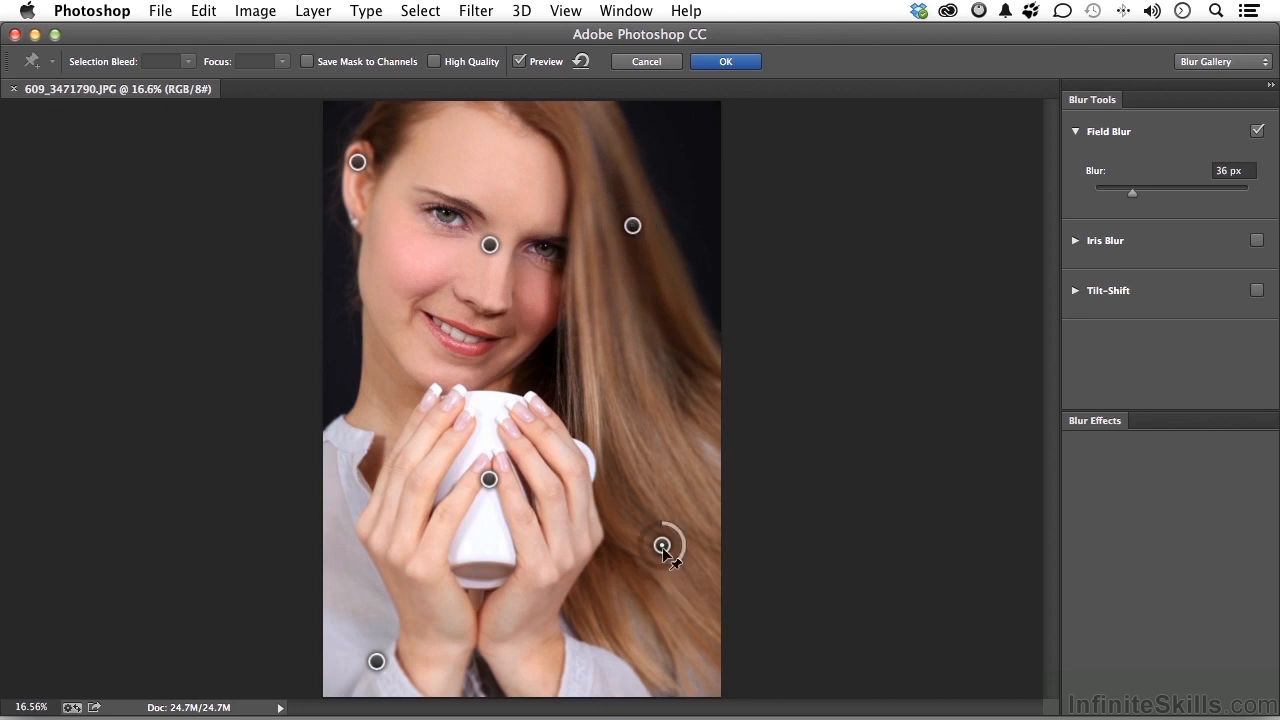
pyautogui.moveTo(679, 570); pyautogui.dragTo(653, 571)
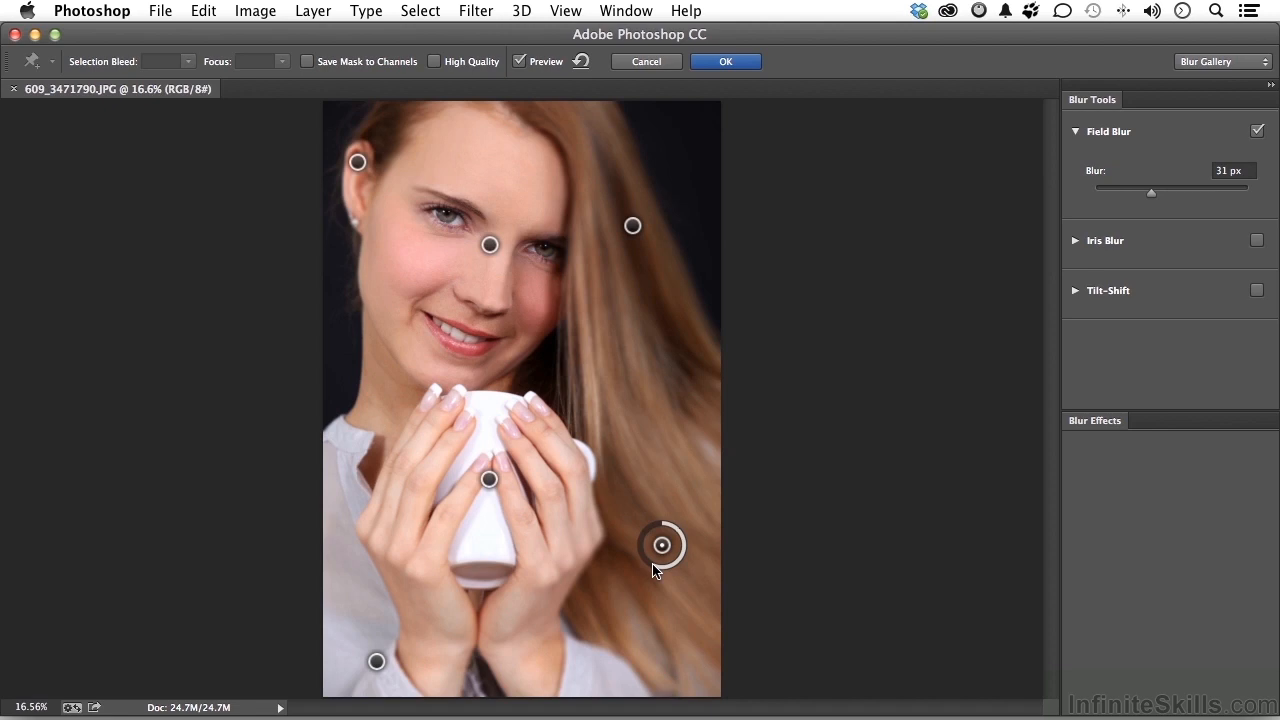
# Strengthen the blur of the shirt pin, and set the ear pin's blur to 18 px.
pyautogui.click(377, 664)
pyautogui.moveTo(392, 685); pyautogui.dragTo(373, 694)
pyautogui.click(358, 164)
pyautogui.moveTo(375, 179); pyautogui.dragTo(364, 183)
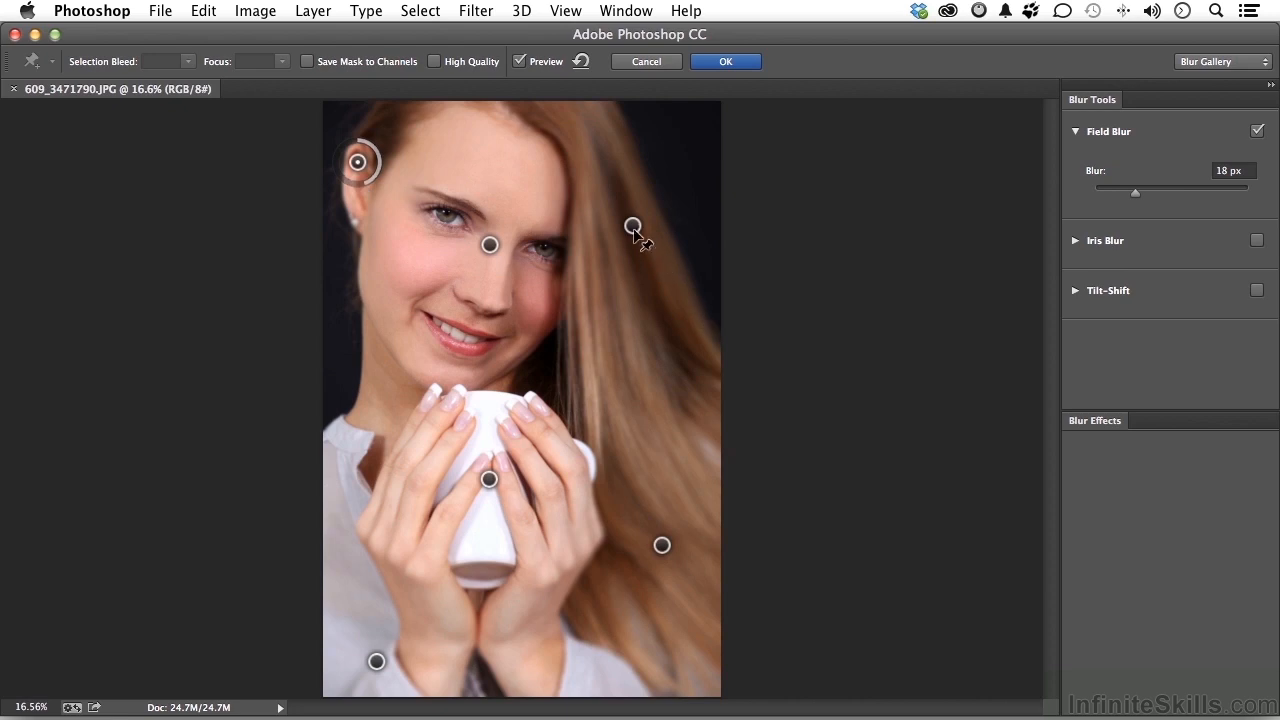
# Reposition the 36 px pin slightly lower and farther outward on the upper hair.
pyautogui.moveTo(633, 227); pyautogui.dragTo(660, 246)
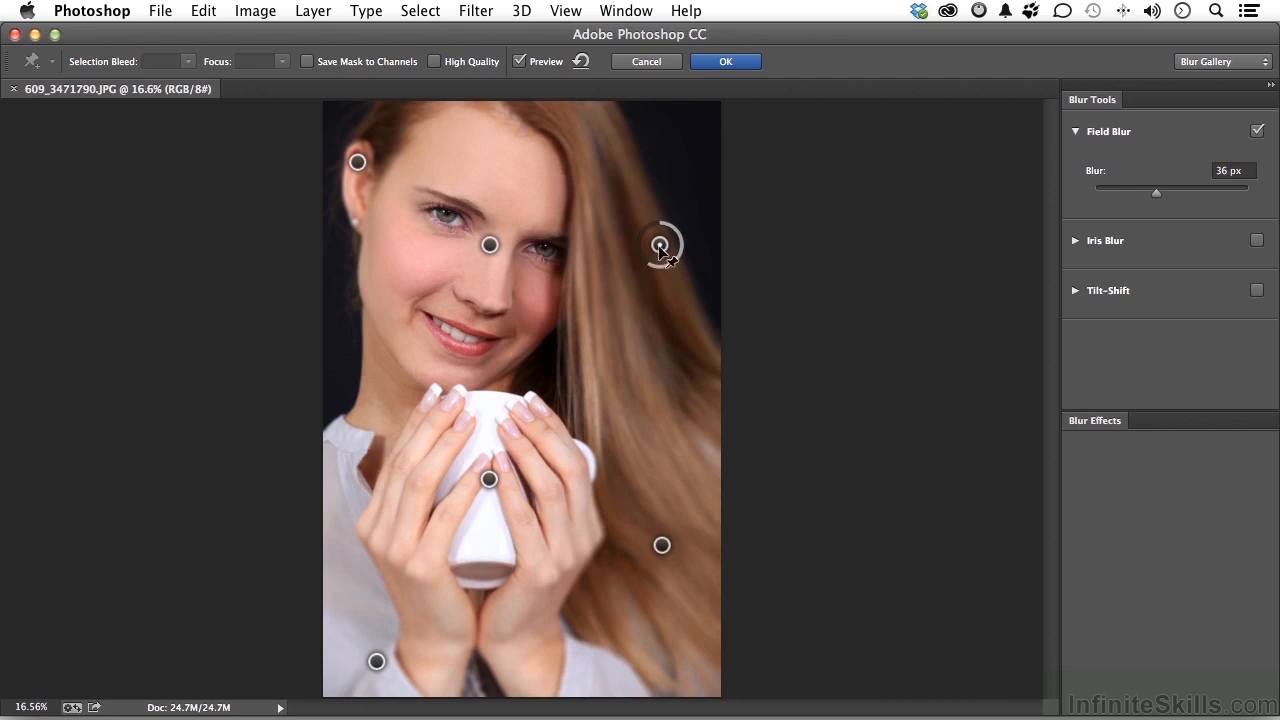
pyautogui.moveTo(659, 246)
pyautogui.mouseDown()
pyautogui.moveTo(615, 248)
pyautogui.moveTo(643, 258)
pyautogui.mouseUp()
# Compare the image with the blur preview off and on, and apply the Field Blur with High Quality enabled.
pyautogui.click(519, 64)
pyautogui.click(519, 64)
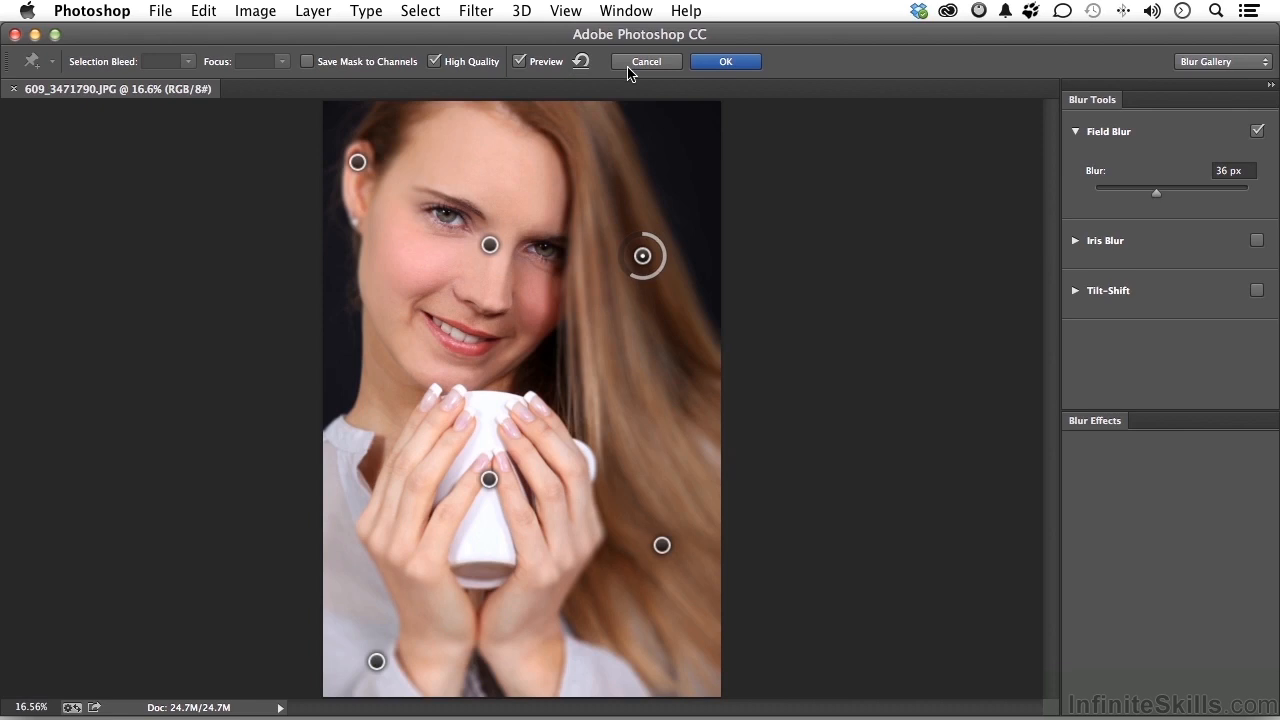
pyautogui.click(722, 64)
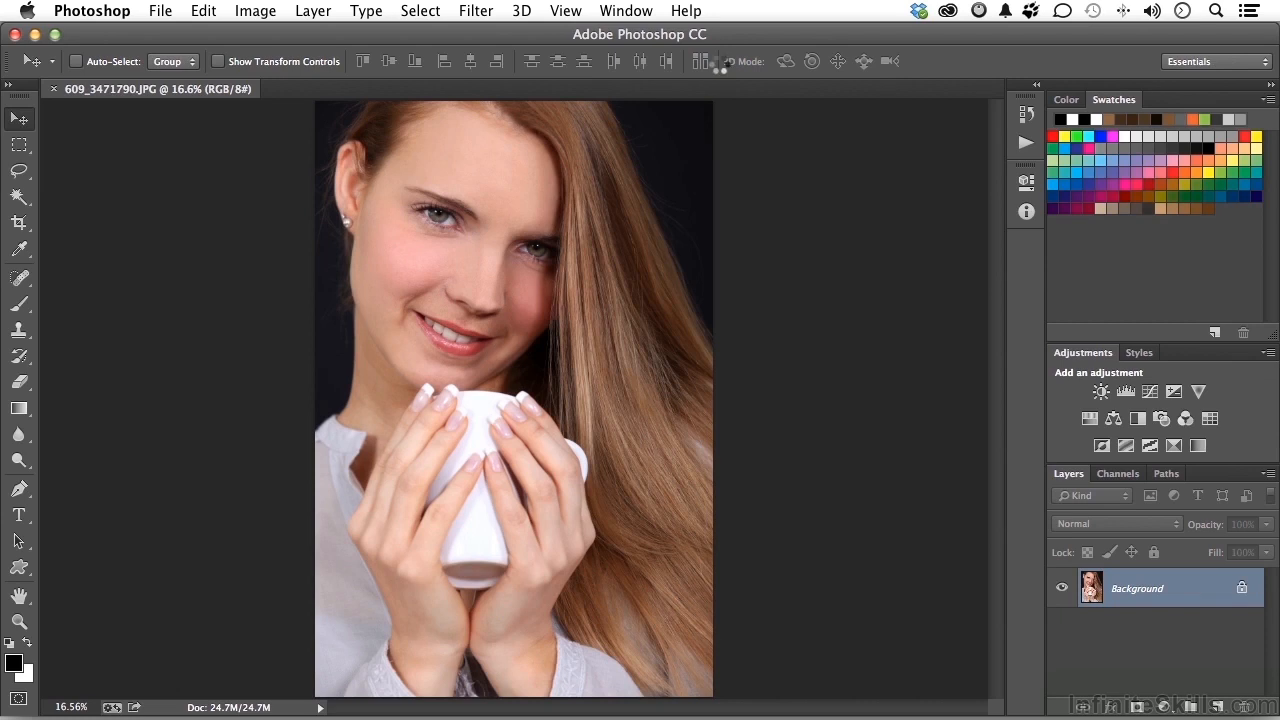